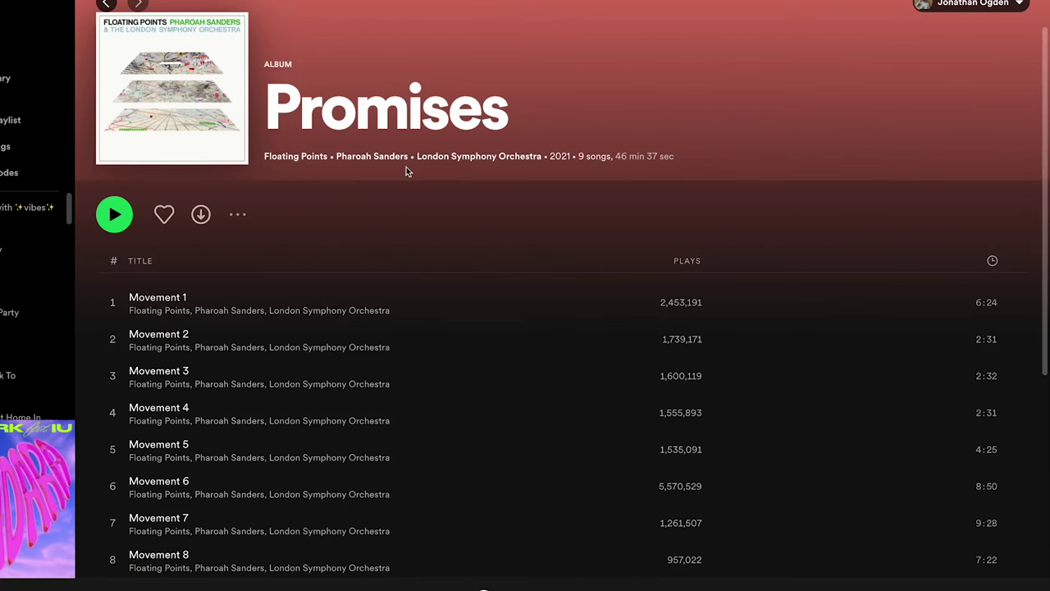
# Browse the nine movements in the Promises album track list in Spotify.
pyautogui.scroll(-3, 482, 263)
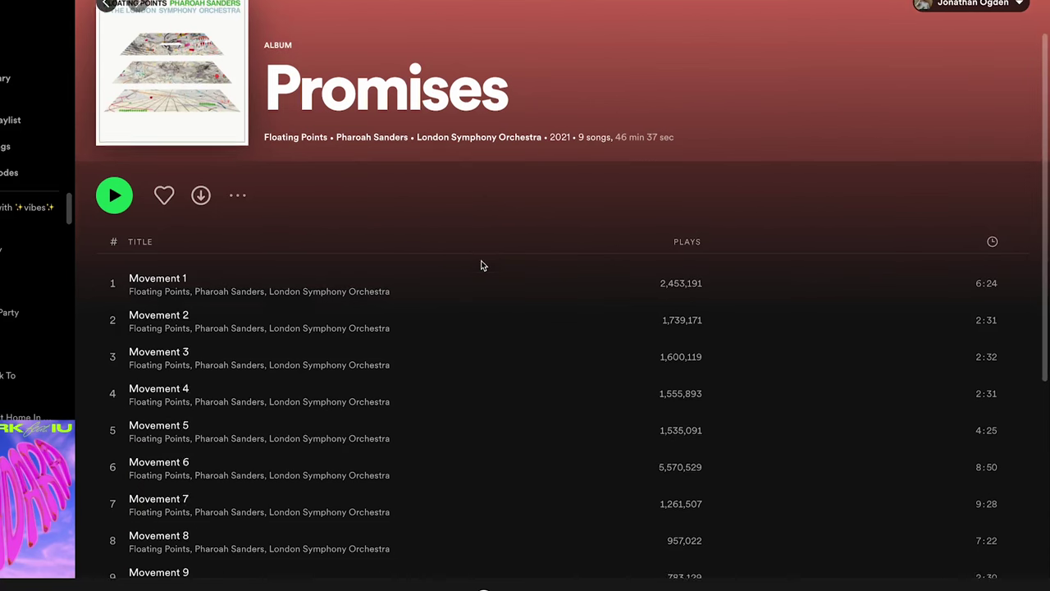
pyautogui.scroll(3, 481, 263)
pyautogui.scroll(-3, 482, 264)
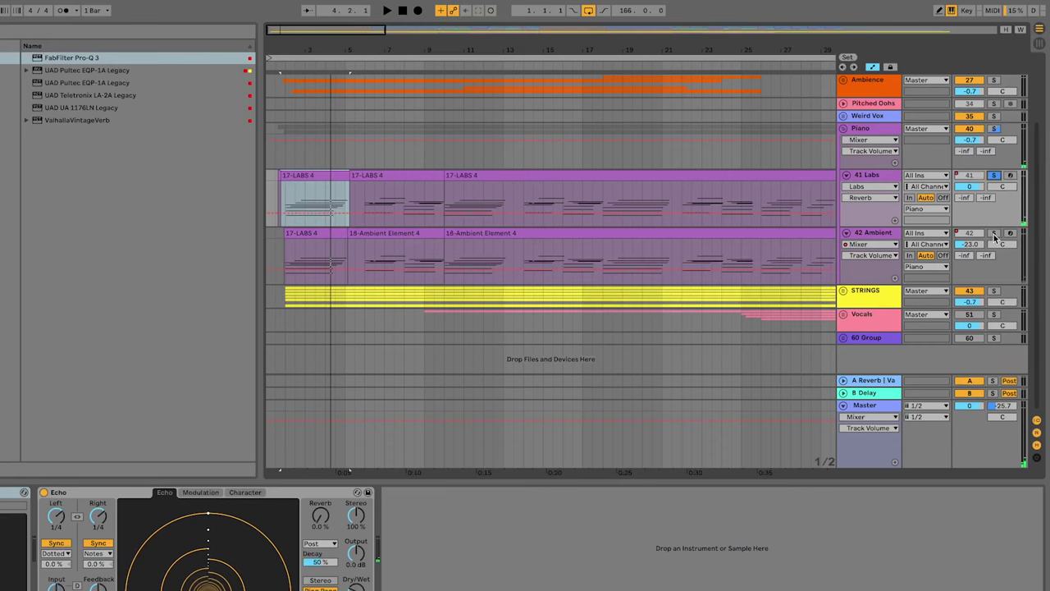
# On the 42 Ambient track, switch on Nostalgia, the echo after Ambient Element and Munich.
pyautogui.click(301, 232)
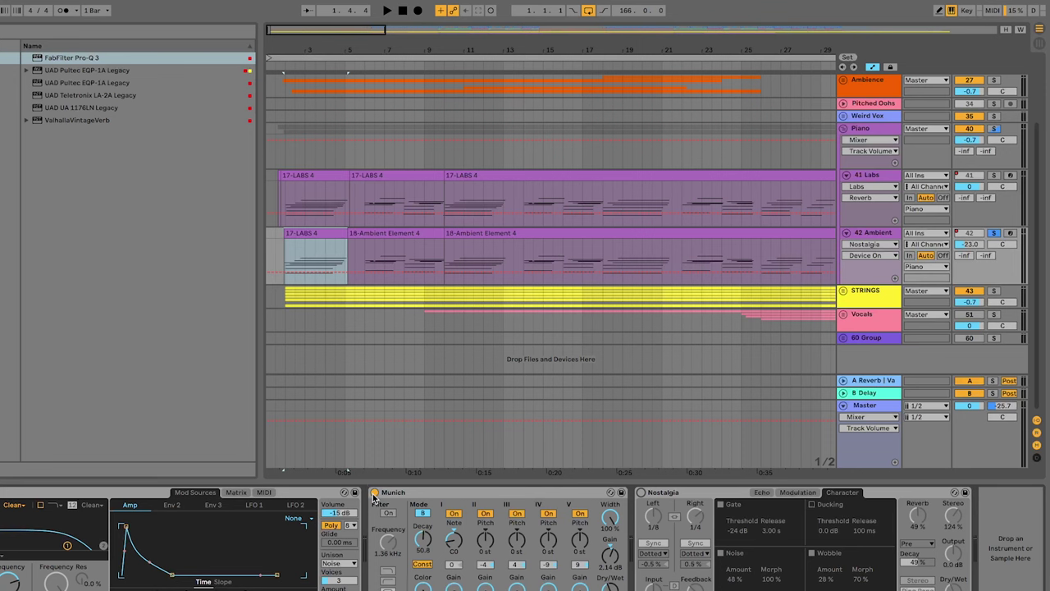
pyautogui.scroll(2, 374, 496)
pyautogui.scroll(5, 374, 496)
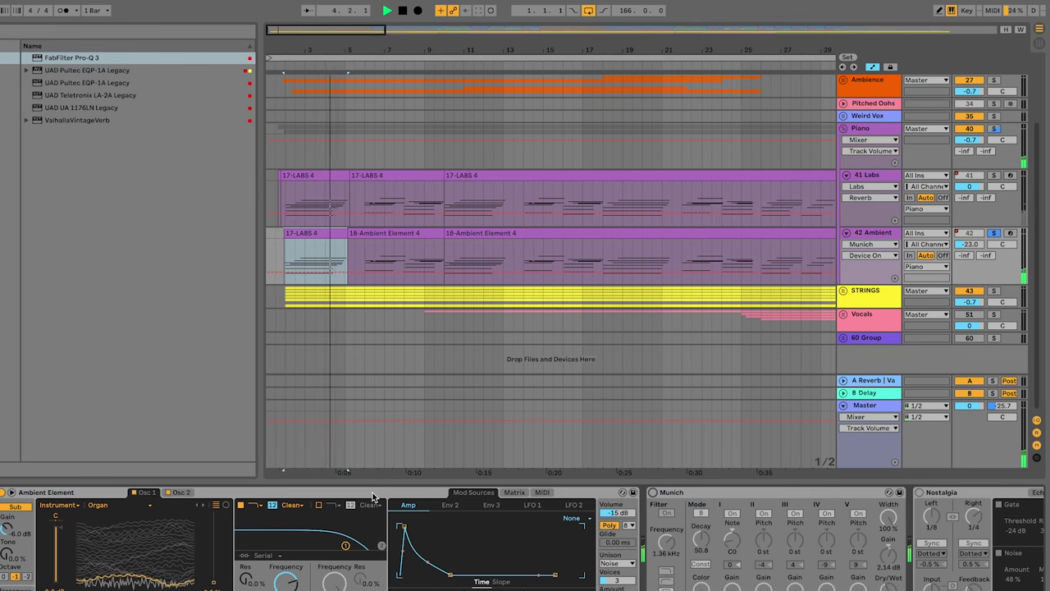
pyautogui.scroll(-4, 374, 495)
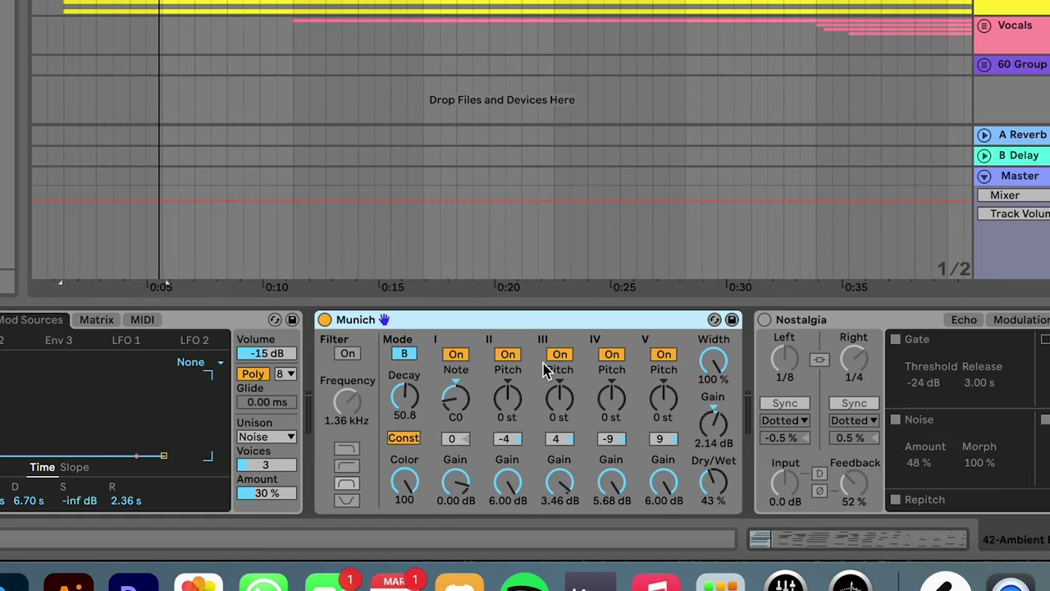
pyautogui.scroll(-2, 543, 369)
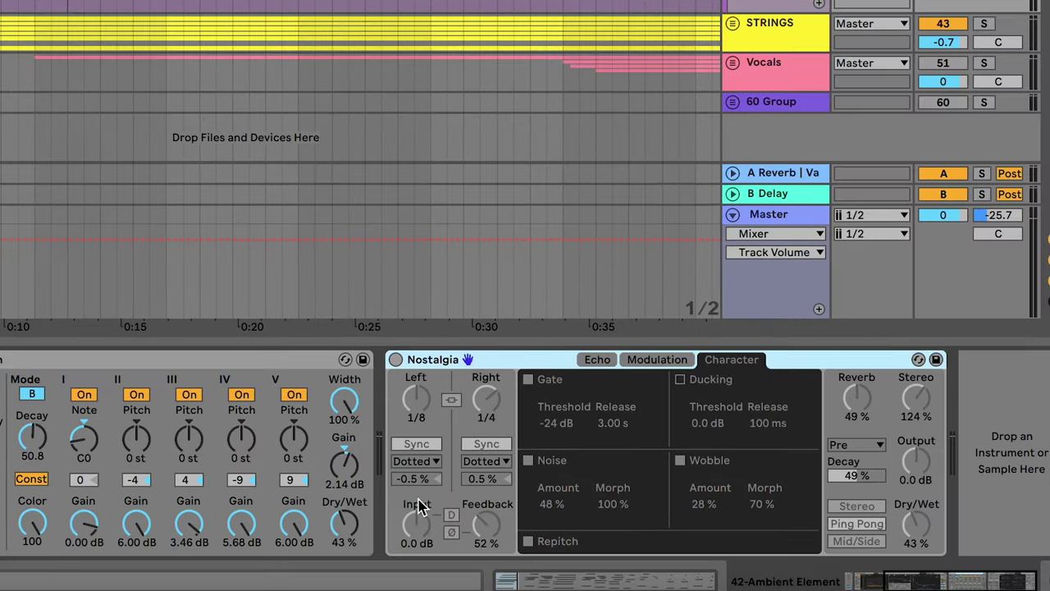
pyautogui.click(397, 360)
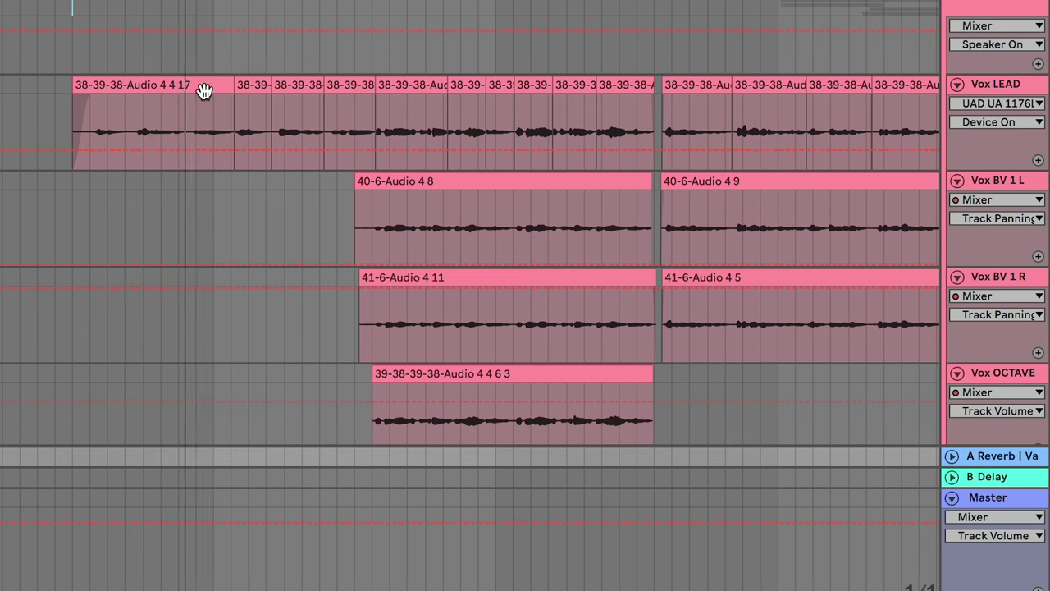
pyautogui.scroll(2, 206, 90)
pyautogui.scroll(2, 152, 59)
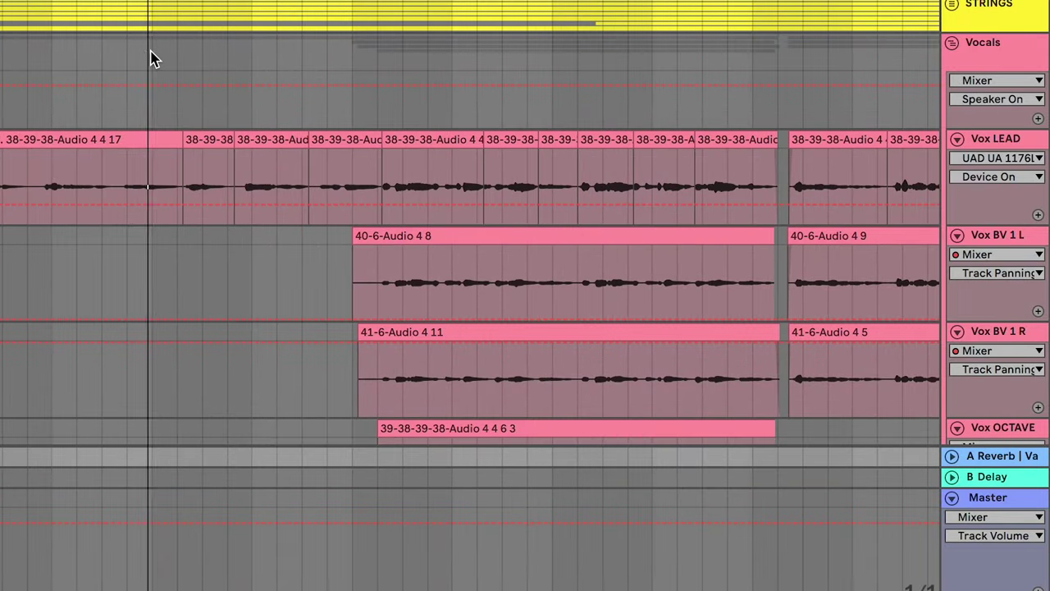
pyautogui.scroll(-3, 152, 59)
pyautogui.scroll(2, 152, 59)
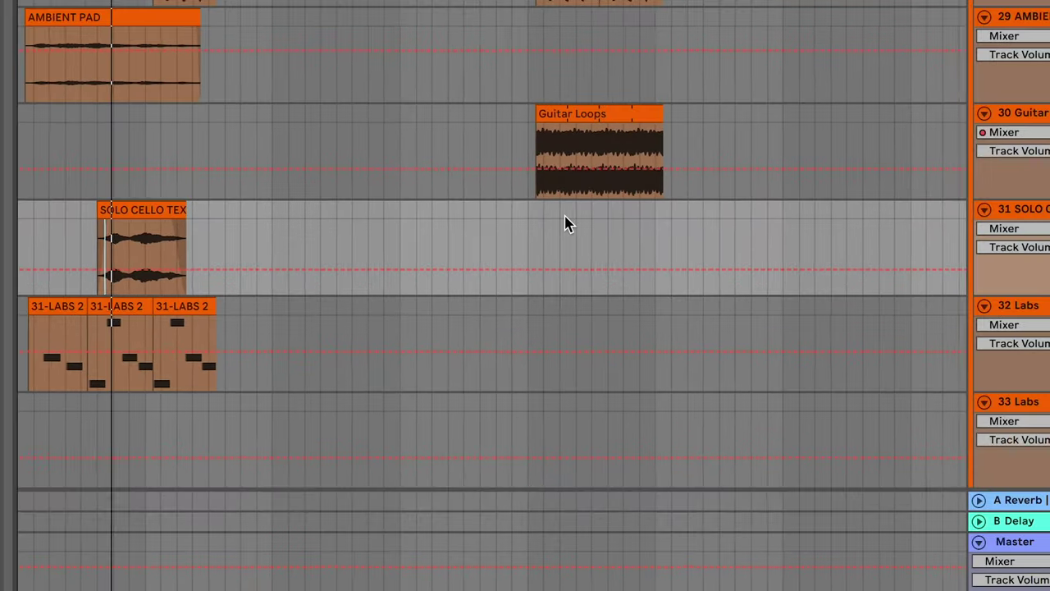
pyautogui.scroll(-4, 564, 222)
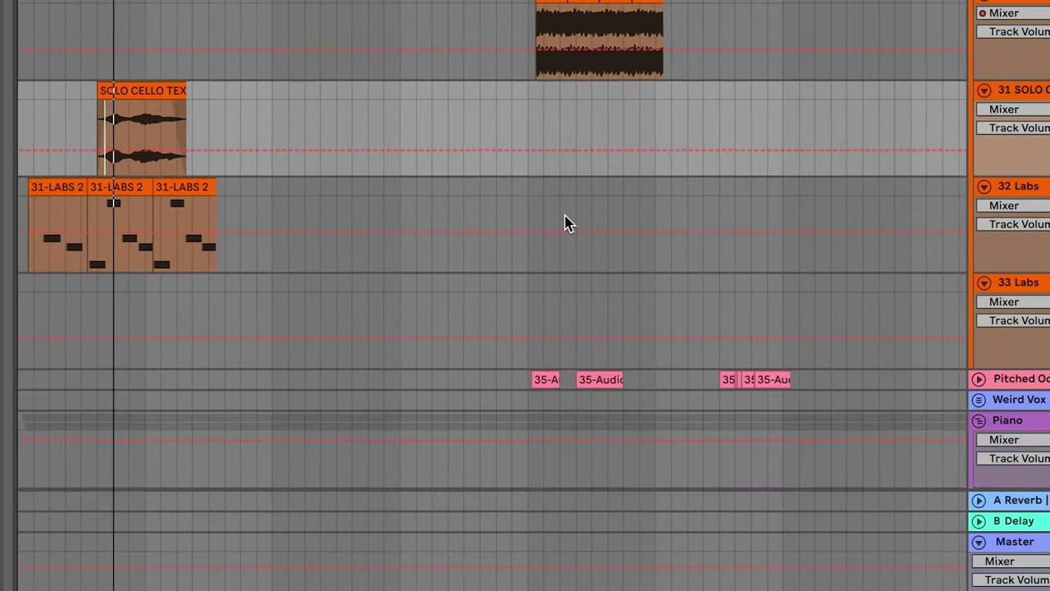
pyautogui.scroll(2, 564, 223)
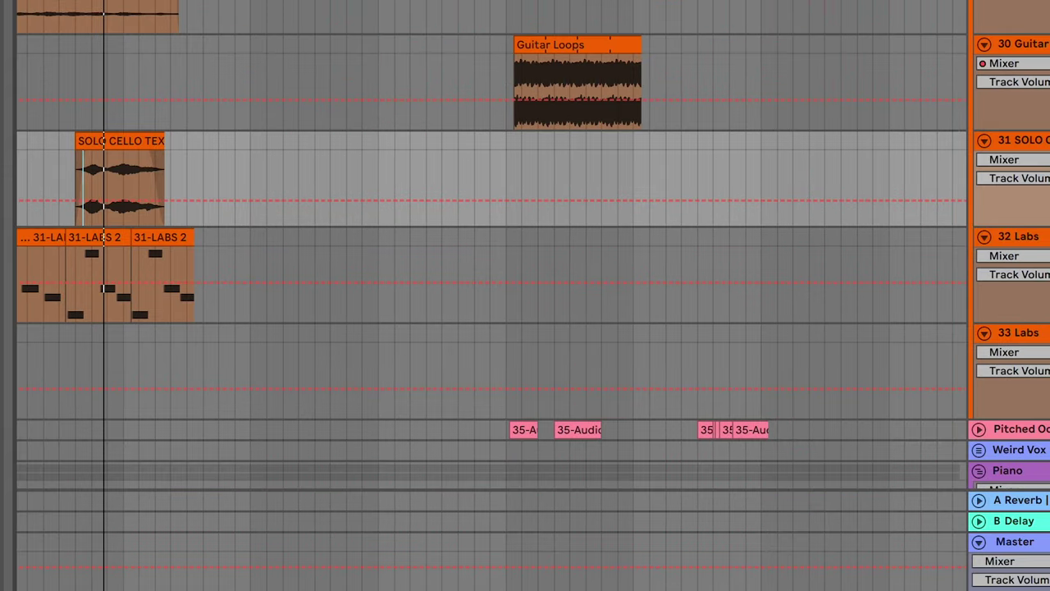
pyautogui.scroll(-10, 469, 259)
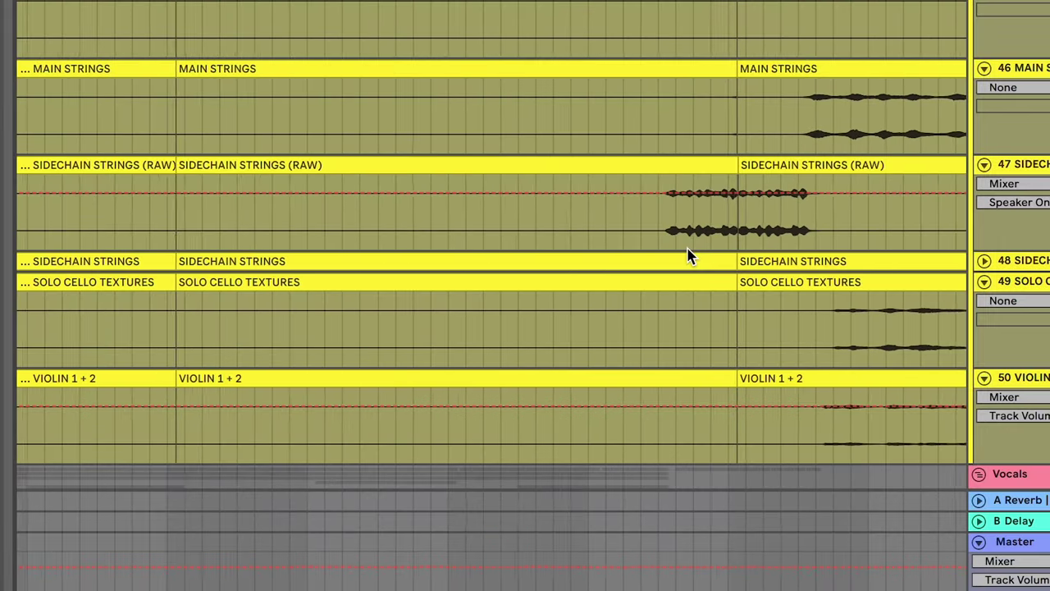
pyautogui.scroll(10, 687, 256)
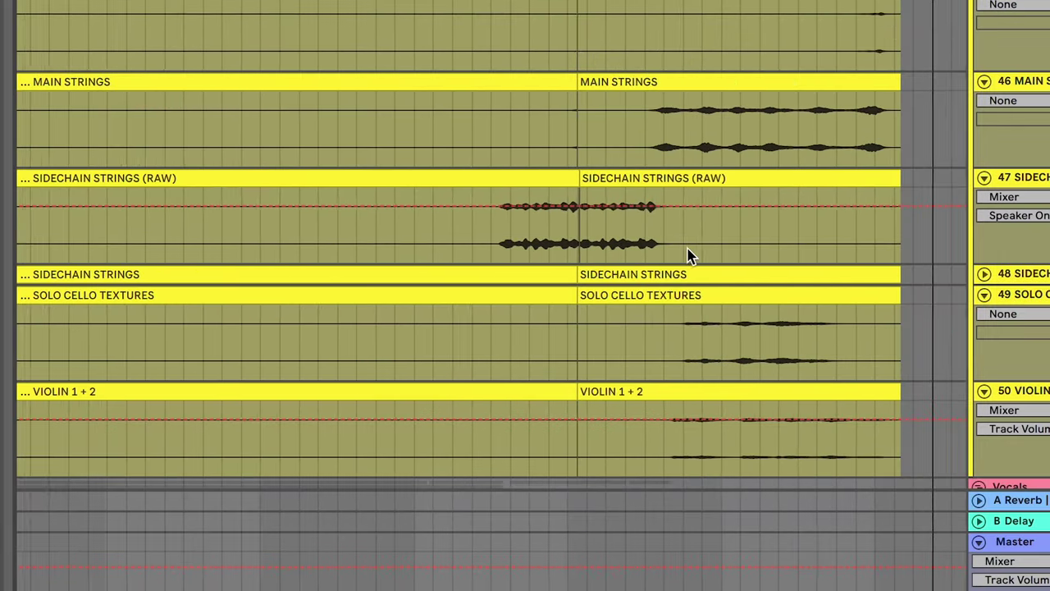
pyautogui.scroll(-5, 687, 256)
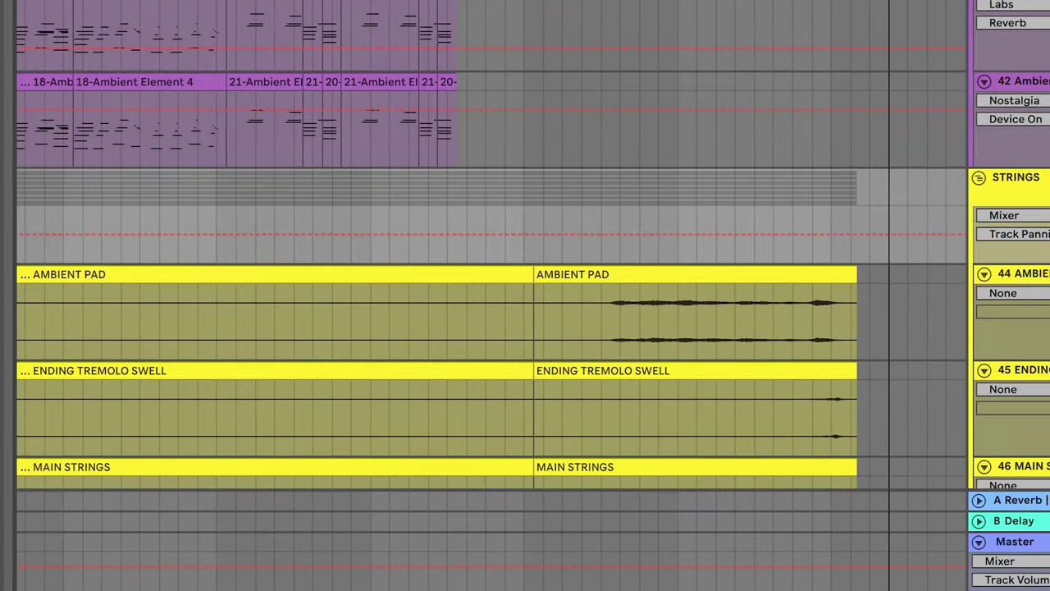
pyautogui.scroll(-10, 551, 253)
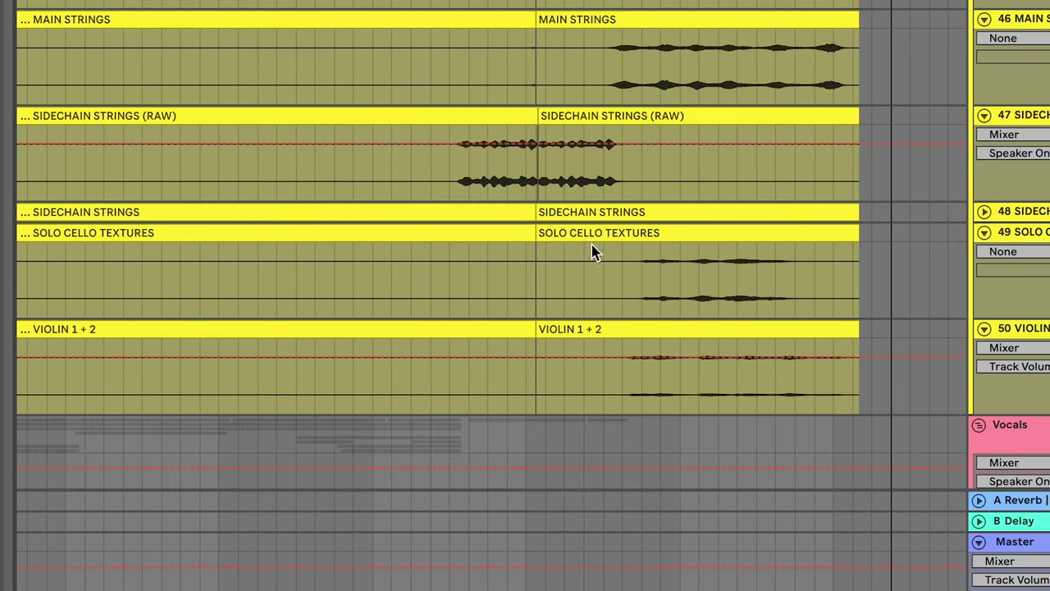
pyautogui.click(633, 272)
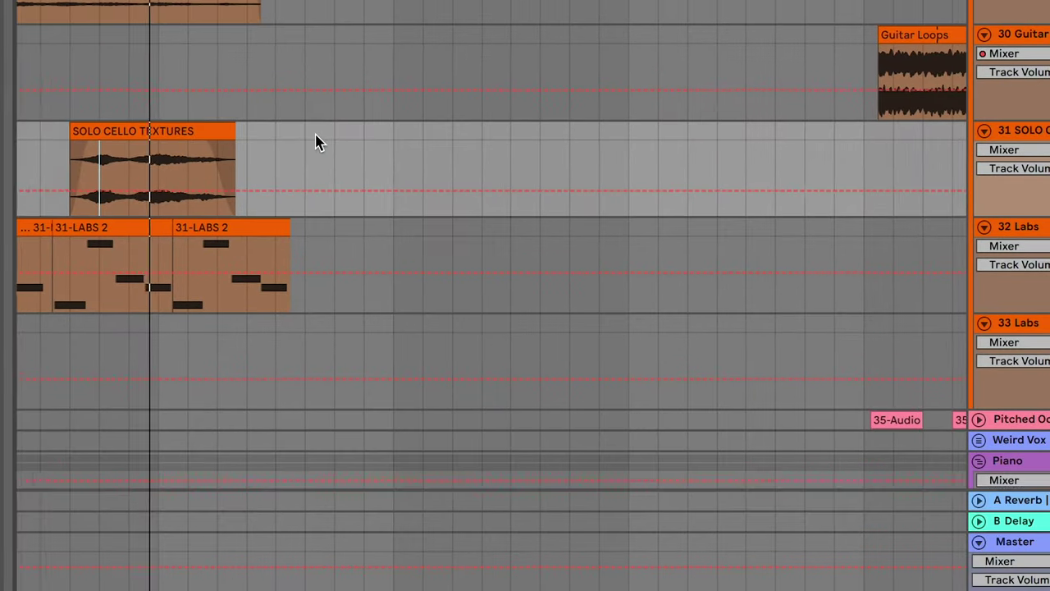
pyautogui.scroll(1, 319, 142)
pyautogui.hscroll(-1, 318, 142)
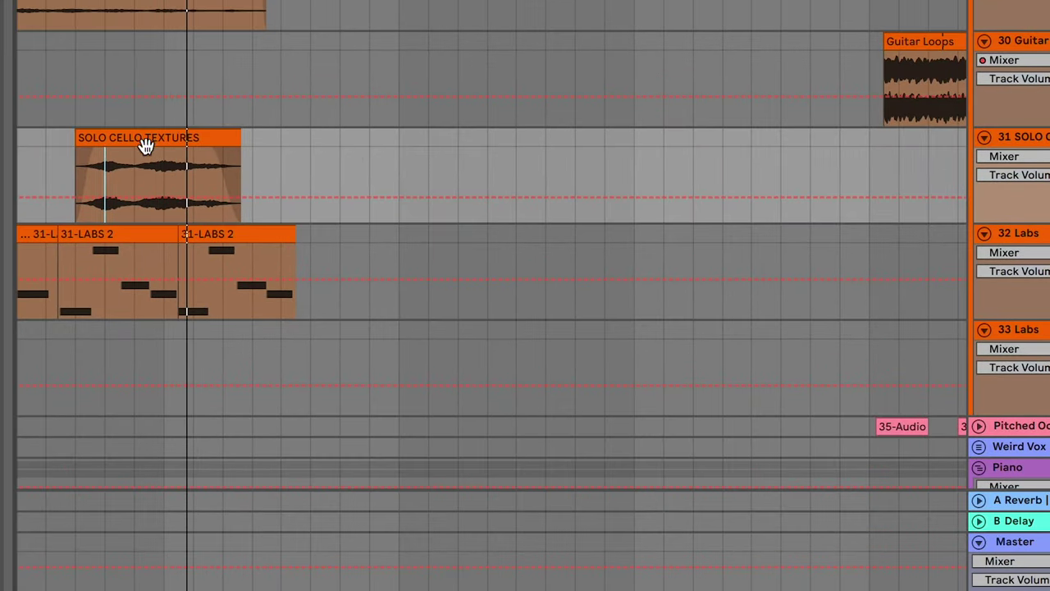
pyautogui.click(174, 137)
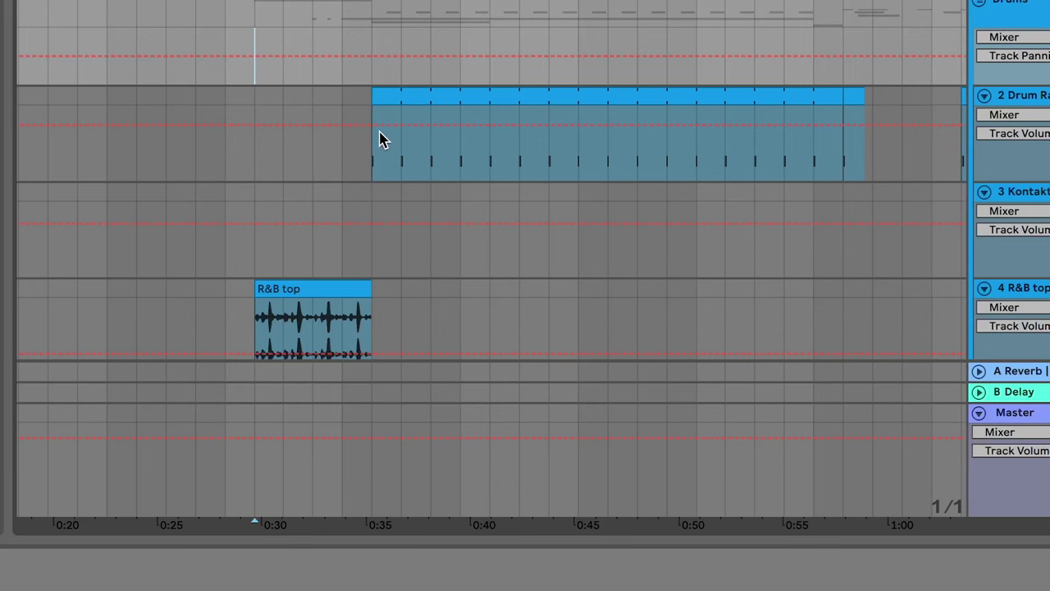
# Audition the R&B top clip, the bar-24 clip, the drum pattern and track 8's first TH clip.
pyautogui.click(347, 143)
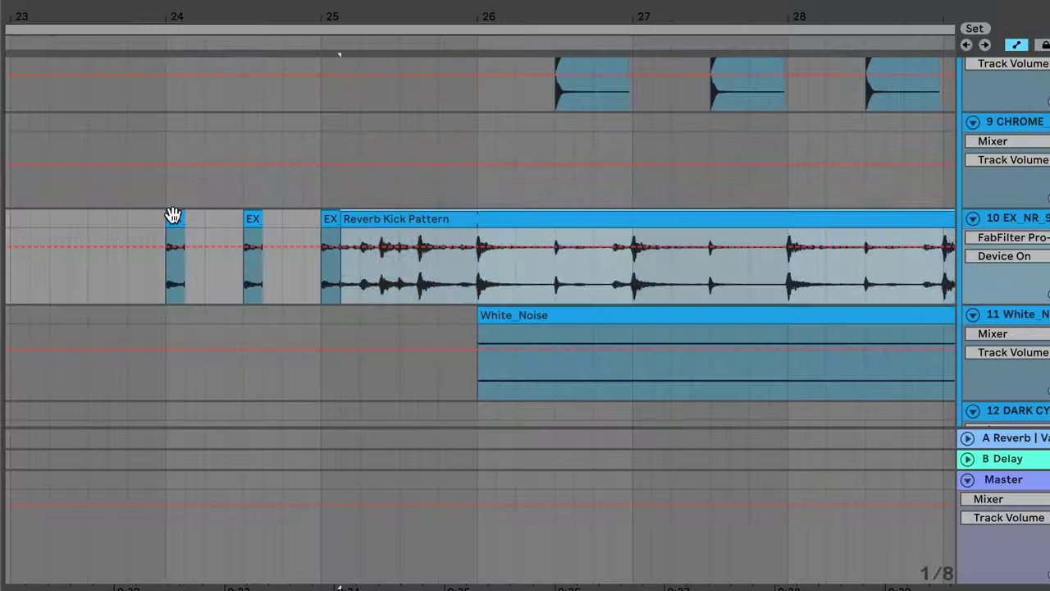
pyautogui.click(173, 215)
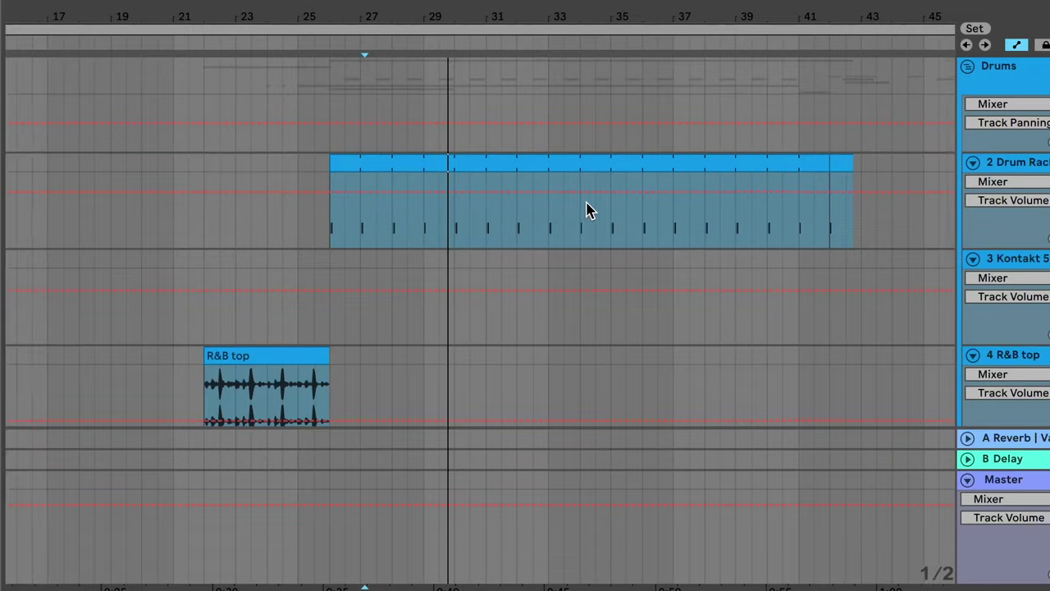
pyautogui.hscroll(2, 585, 210)
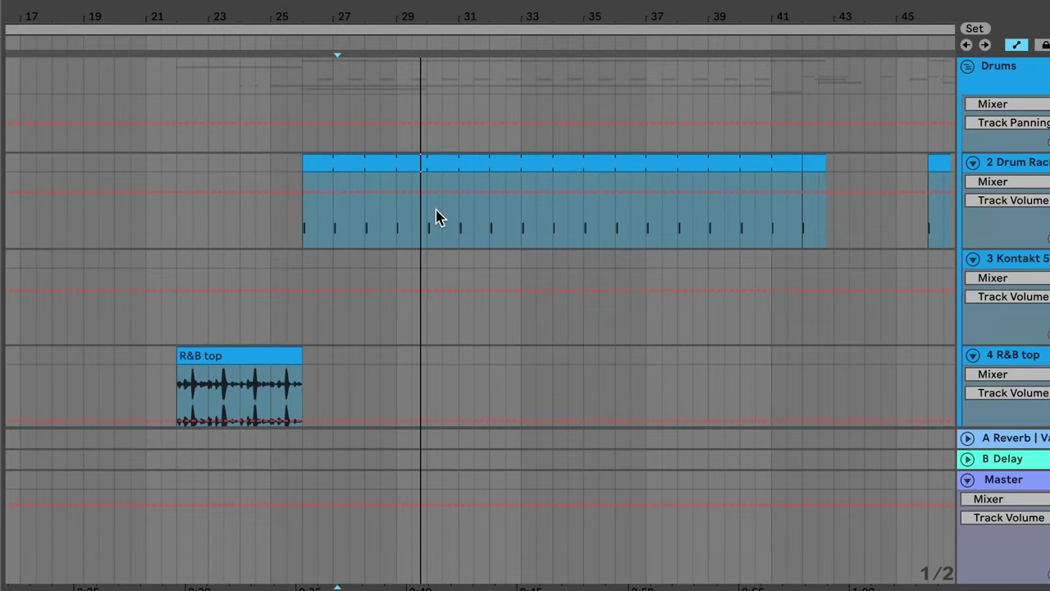
pyautogui.click(305, 164)
pyautogui.scroll(-2, 389, 127)
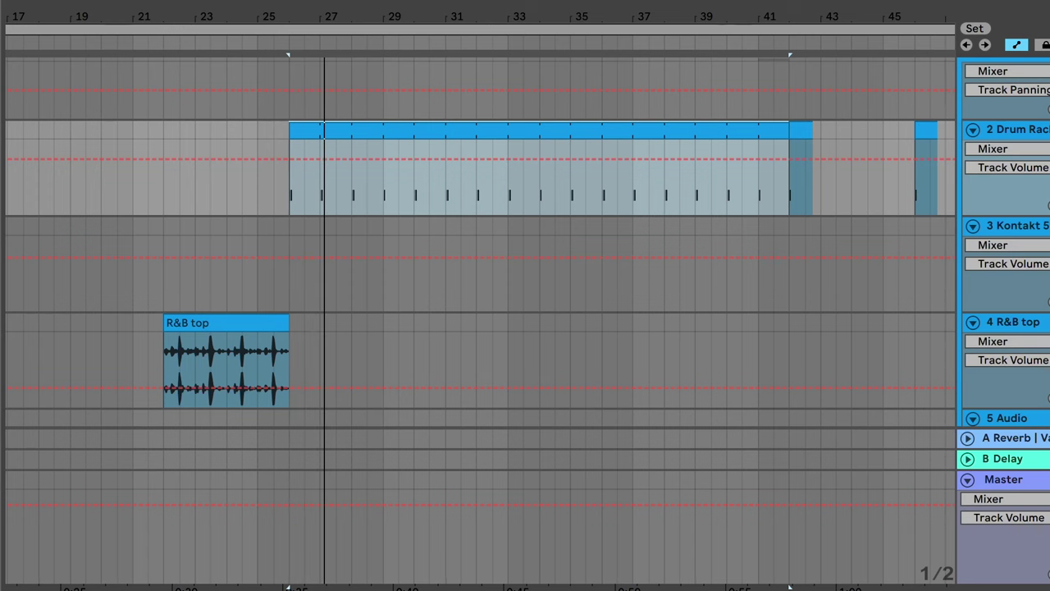
pyautogui.scroll(-10, 312, 271)
pyautogui.click(307, 276)
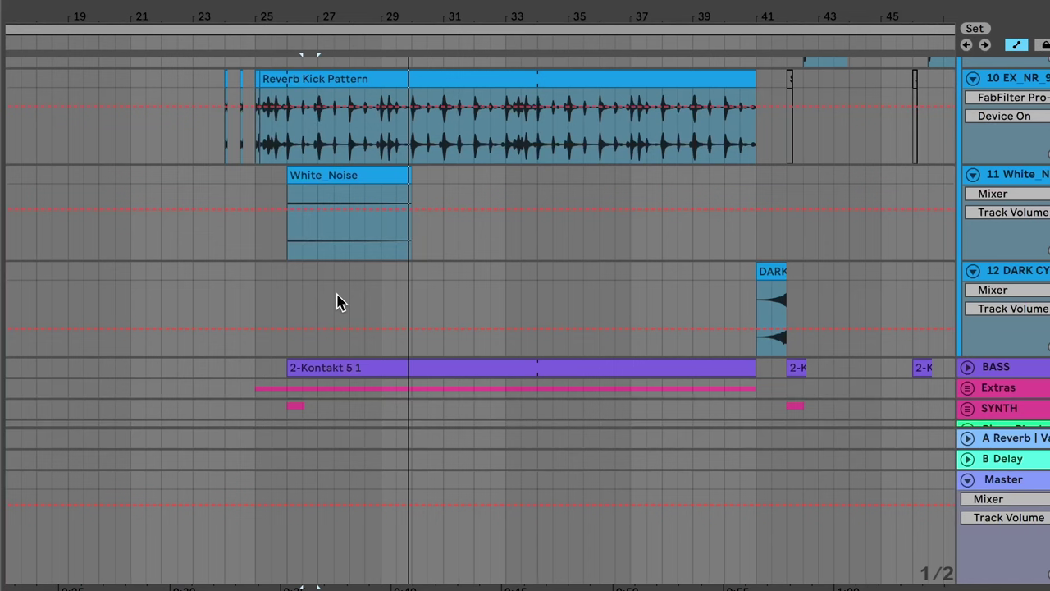
# Play the arrangement from the White_Noise clip in the Reverb Kick Pattern lane, then zoom out.
pyautogui.click(296, 162)
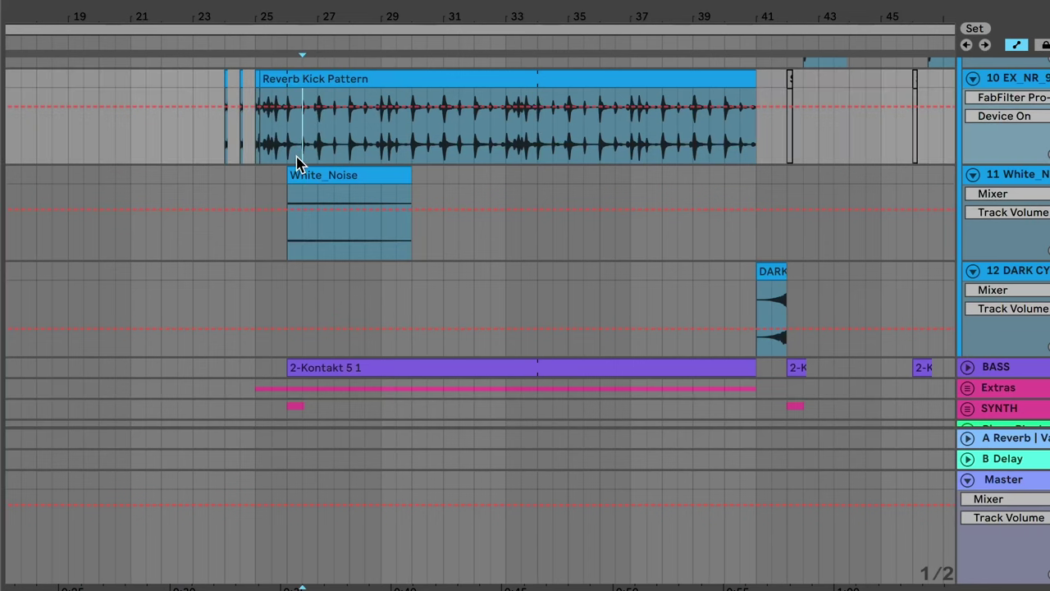
pyautogui.click(297, 174)
pyautogui.press('space')
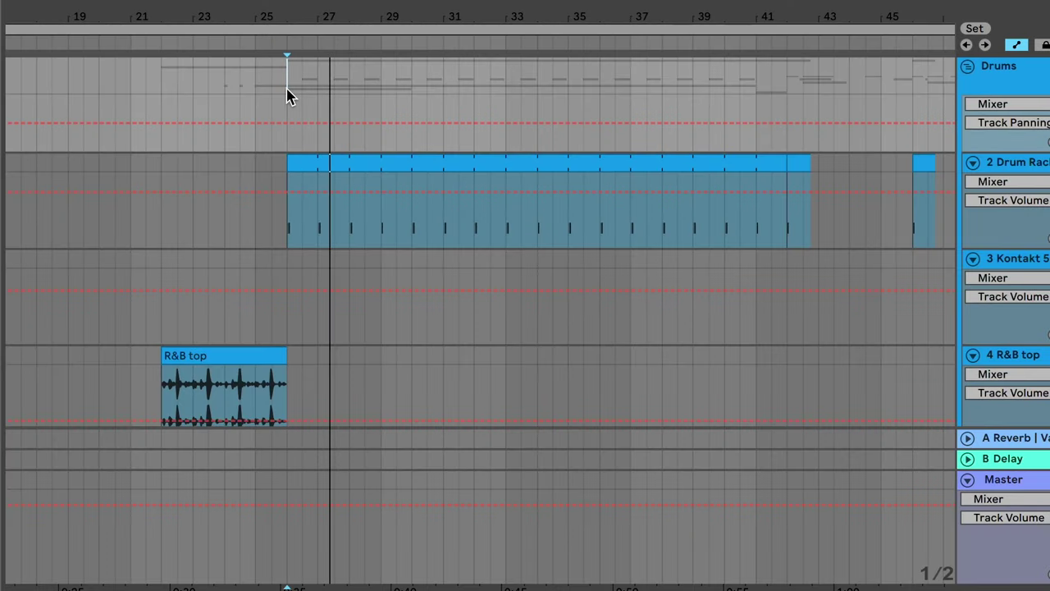
pyautogui.press('-')
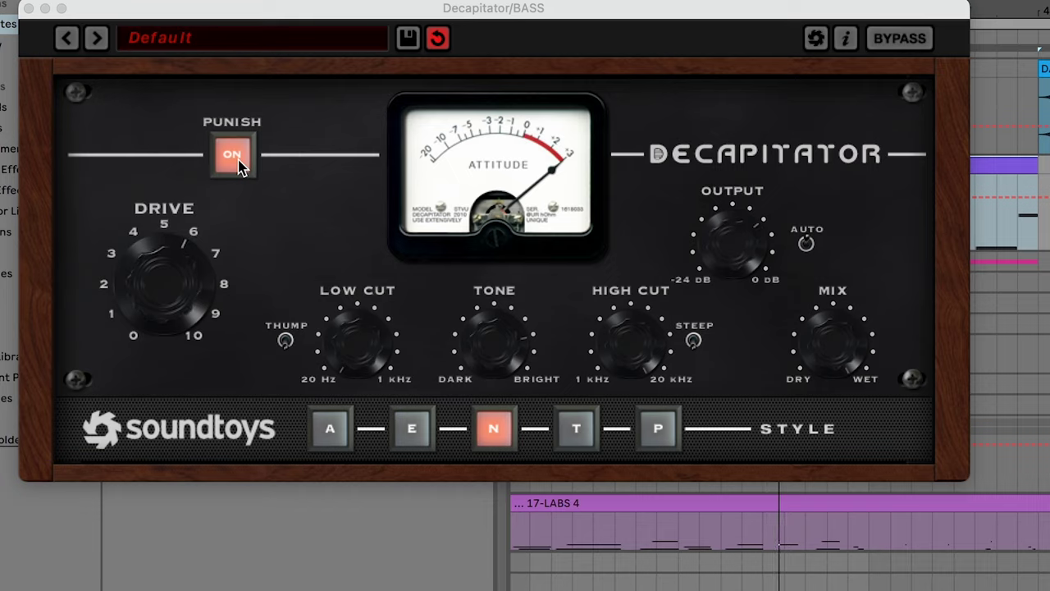
# Raise the BASS Decapitator Drive slightly and set the play position inside the bass clip.
pyautogui.moveTo(169, 290); pyautogui.dragTo(169, 298)
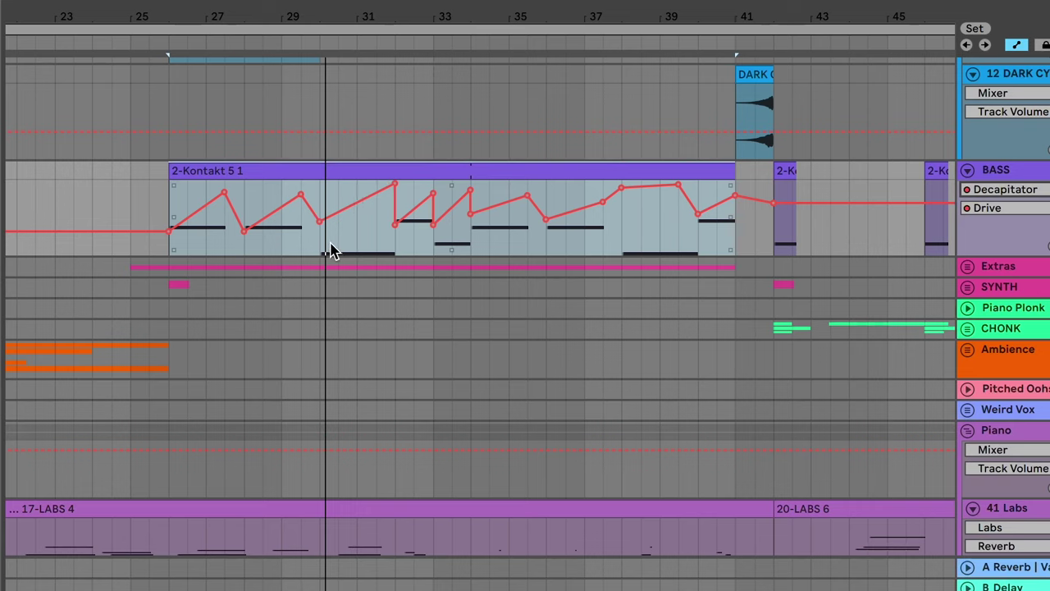
pyautogui.click(324, 252)
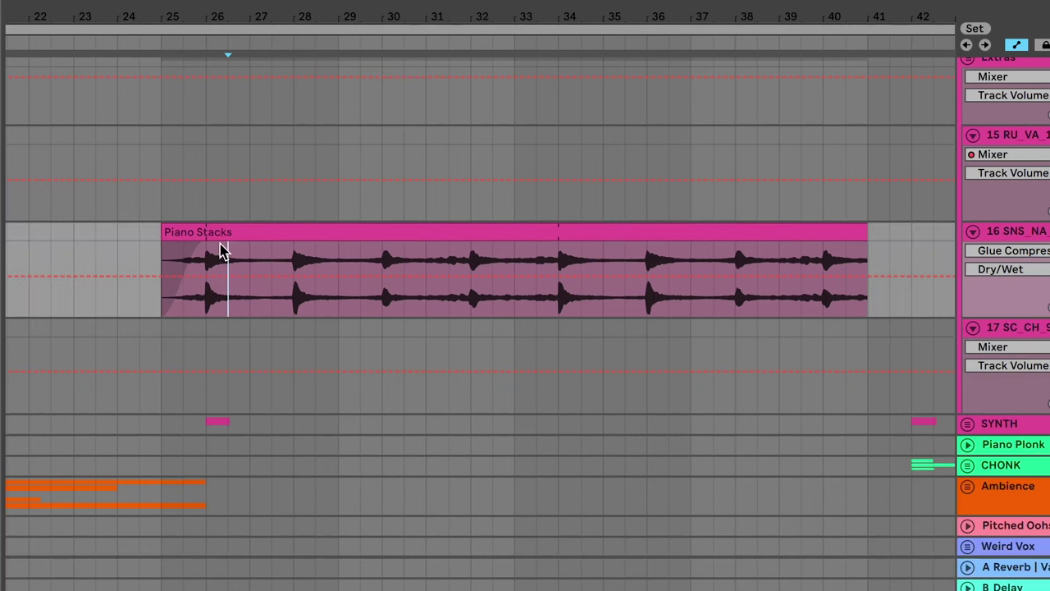
pyautogui.click(222, 246)
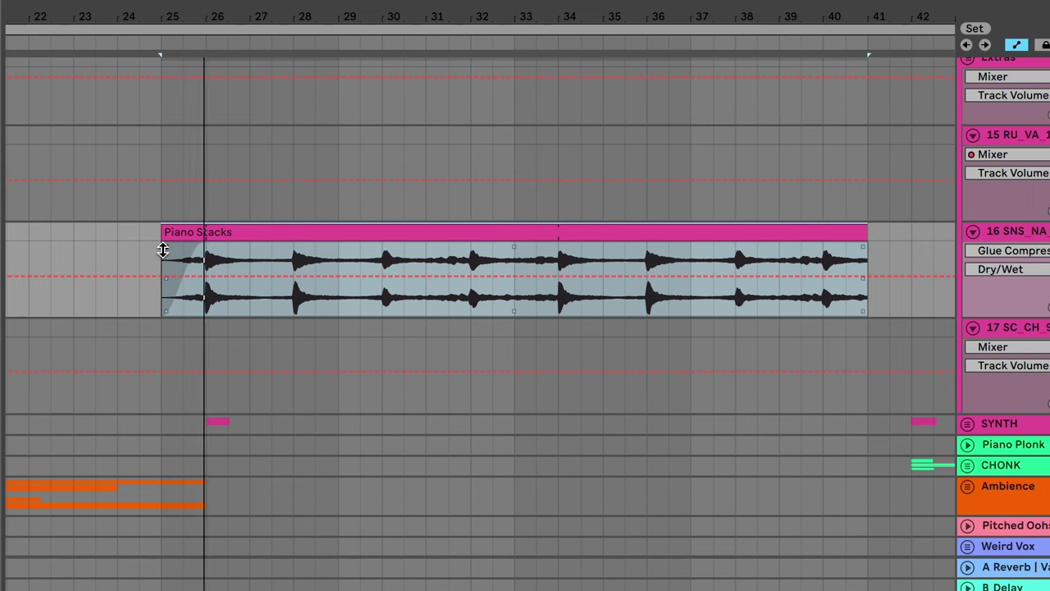
pyautogui.scroll(-3, 315, 222)
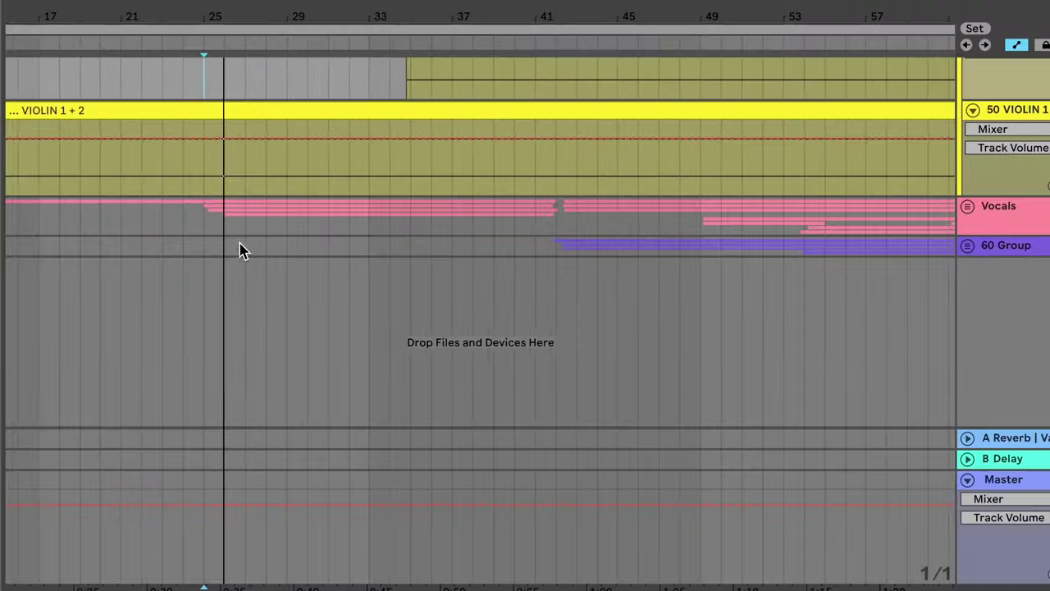
pyautogui.scroll(10, 241, 250)
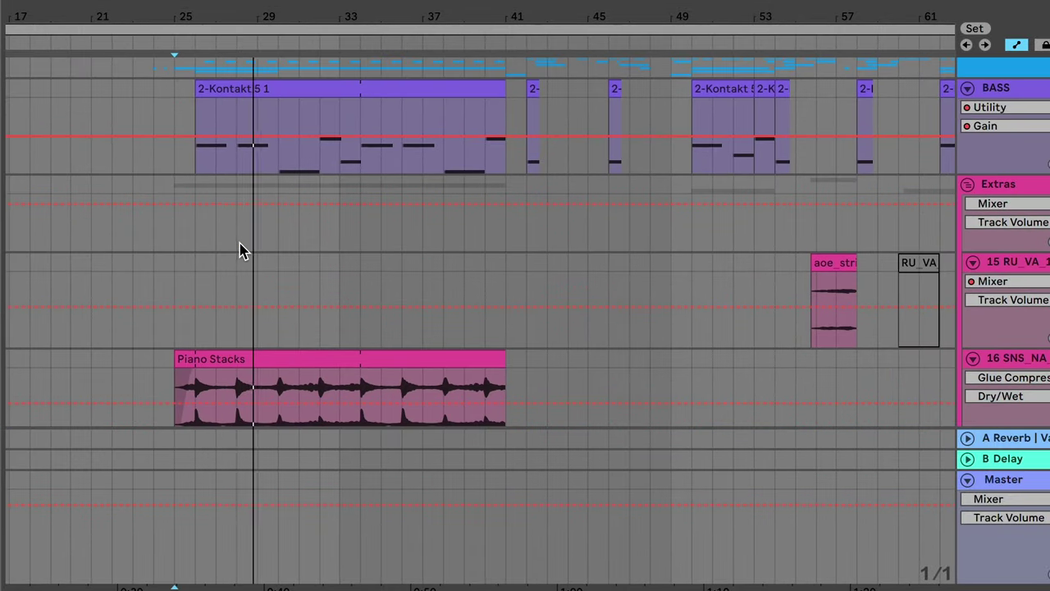
pyautogui.scroll(-3, 241, 250)
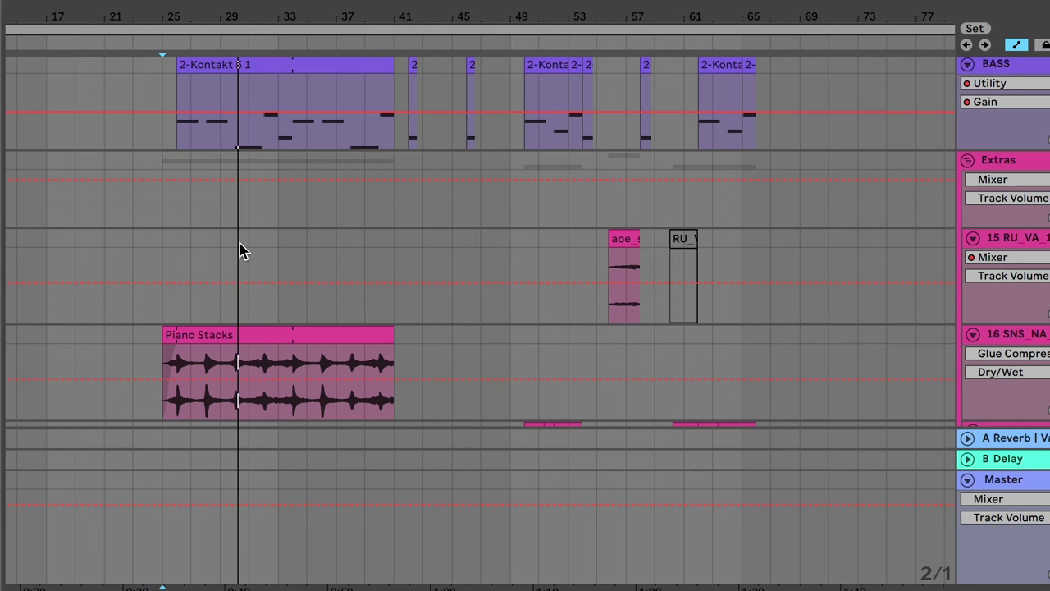
pyautogui.scroll(3, 240, 250)
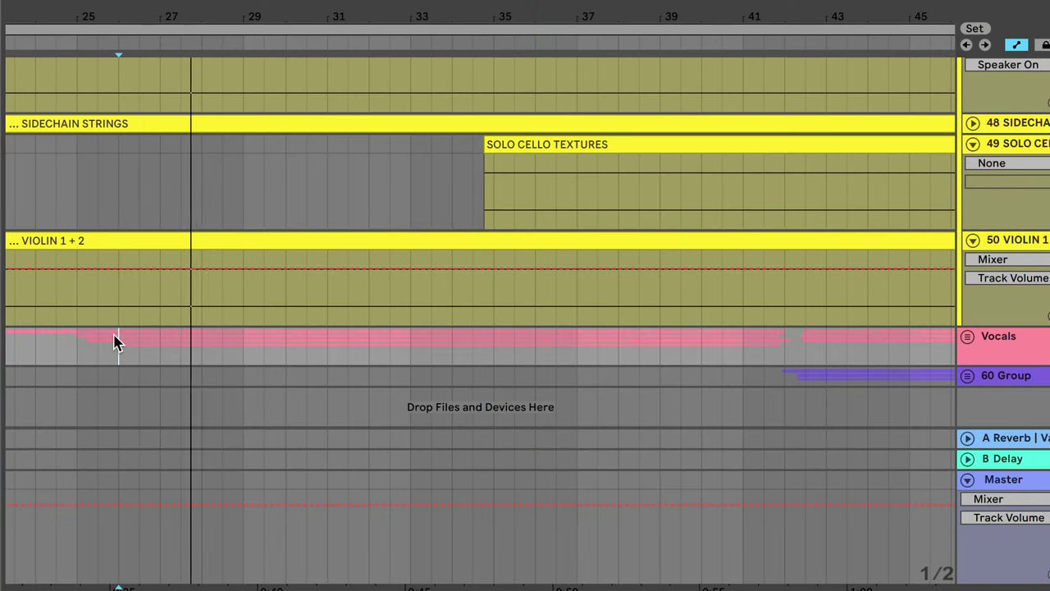
# Unfold the Vocals group to reveal Vox LEAD, Vox BV 1 L/R and Vox OCTAVE, then select the Vox OCTAVE clip.
pyautogui.click(968, 336)
pyautogui.scroll(-5, 383, 398)
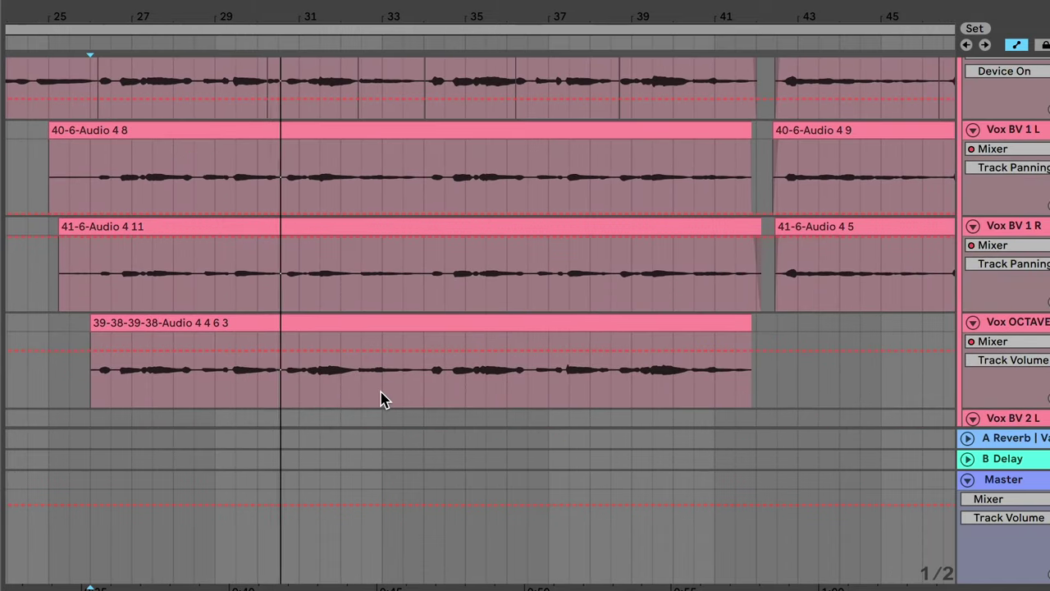
pyautogui.scroll(1, 382, 399)
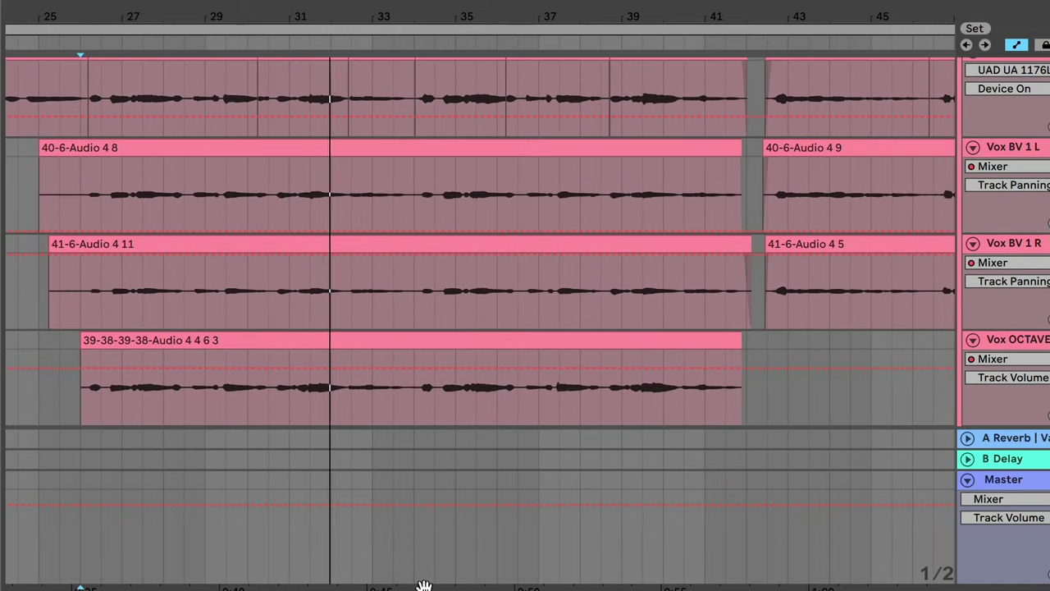
pyautogui.scroll(2, 433, 310)
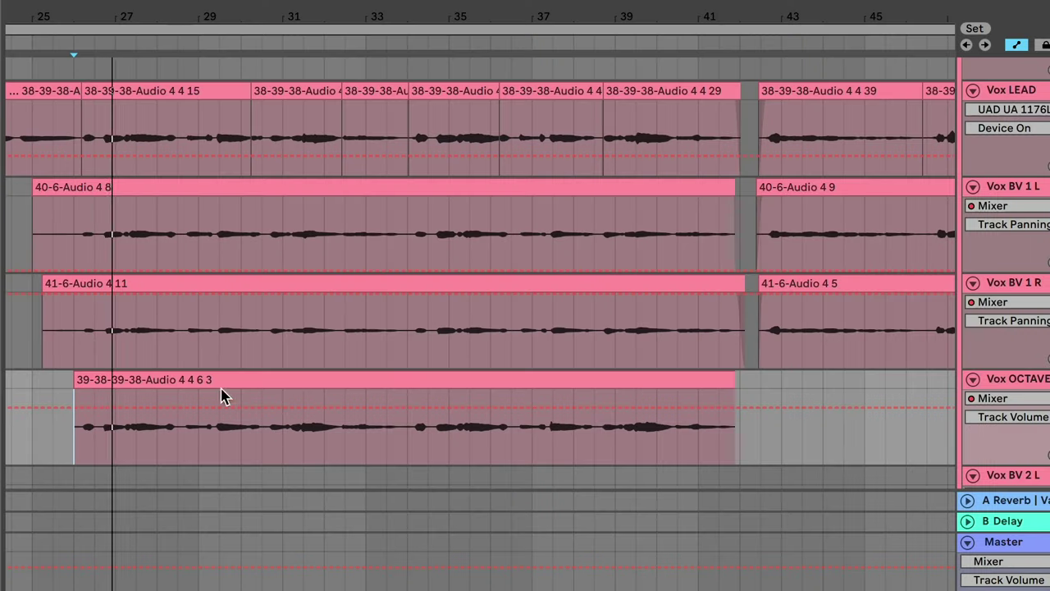
pyautogui.click(169, 377)
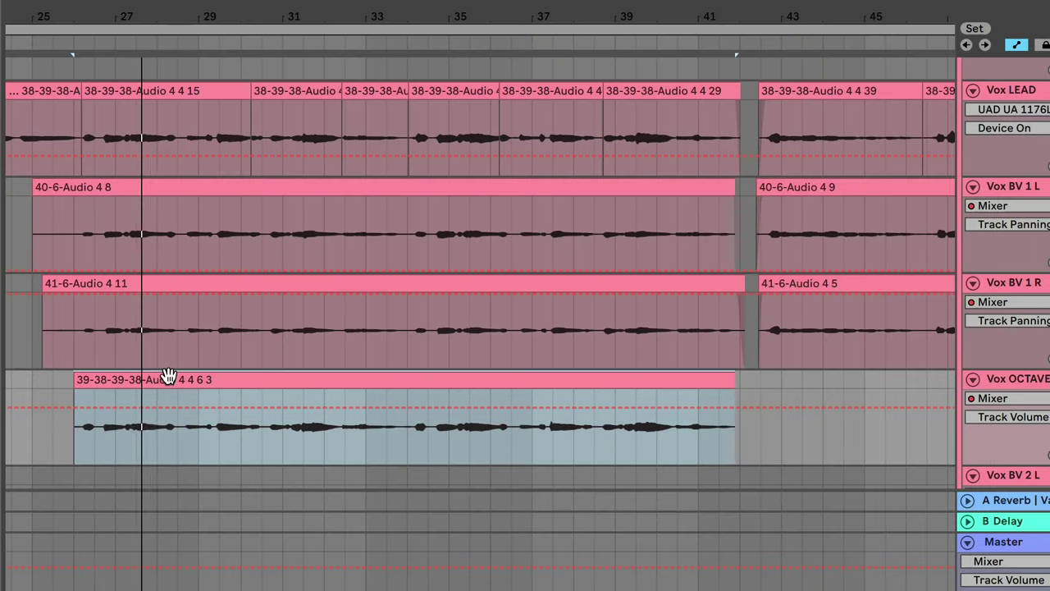